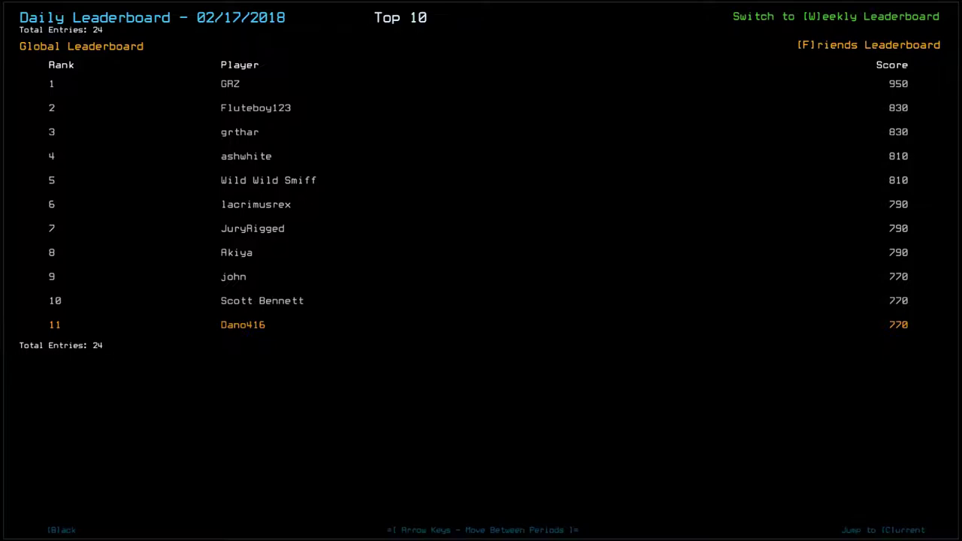
# View the friends daily leaderboard, then go back to the Challenge Launcher
pyautogui.press('f')
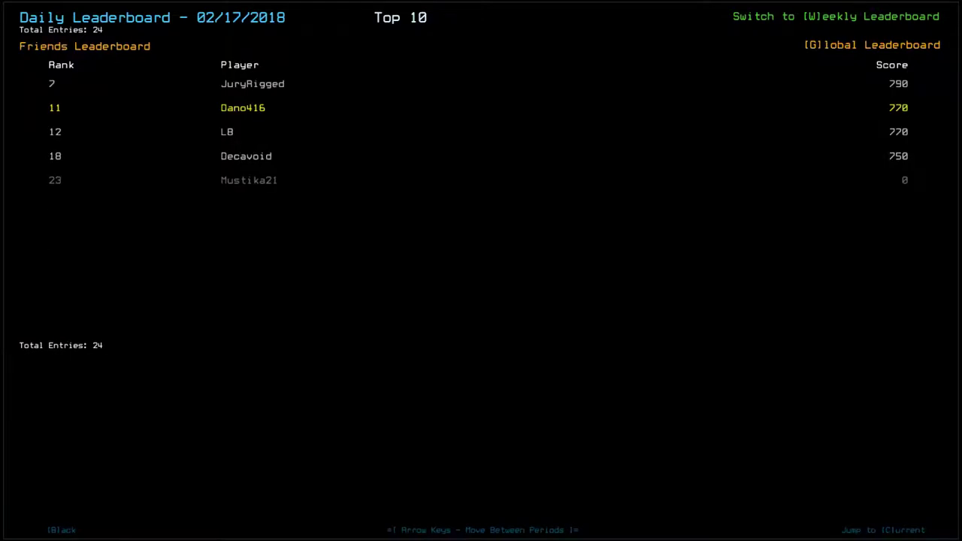
pyautogui.press('b')
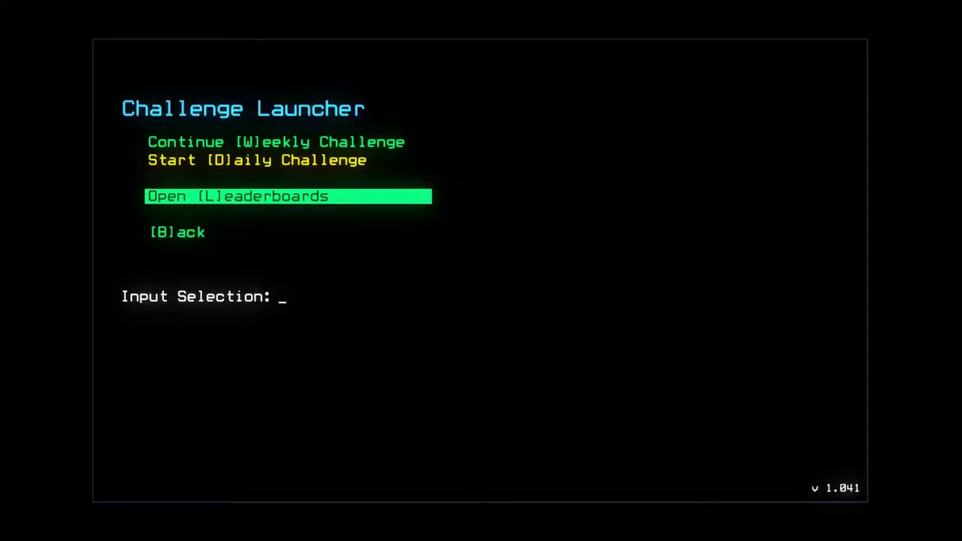
# Launch the daily challenge and let the ship load, docked with three drones
pyautogui.press('d')
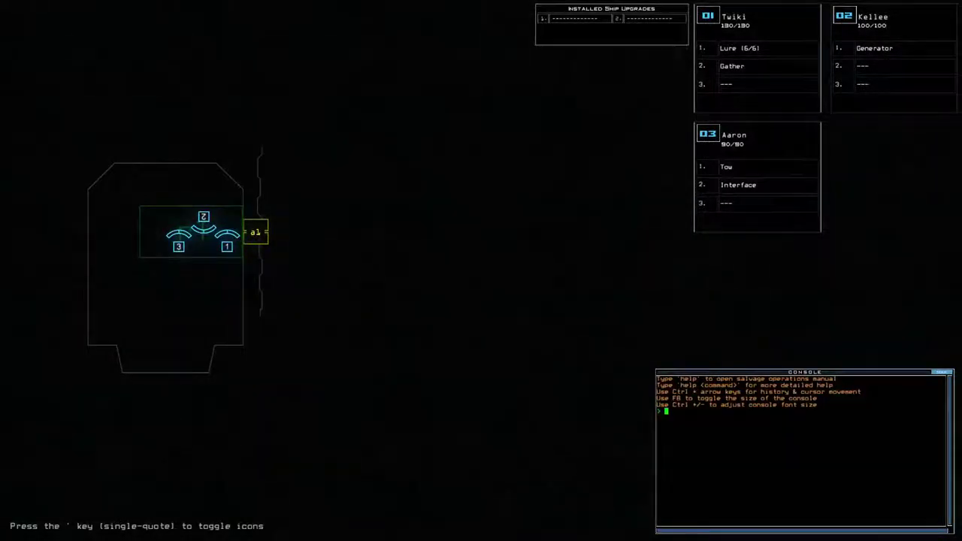
# Lower the Noise setting under Options > Graphical, then back out to the mission view
pyautogui.press('Escape')
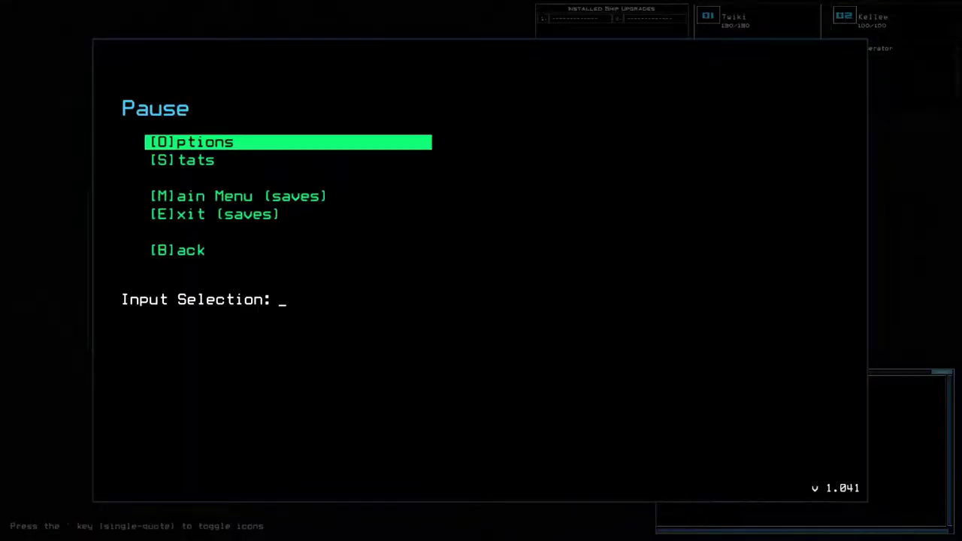
pyautogui.press('Return')
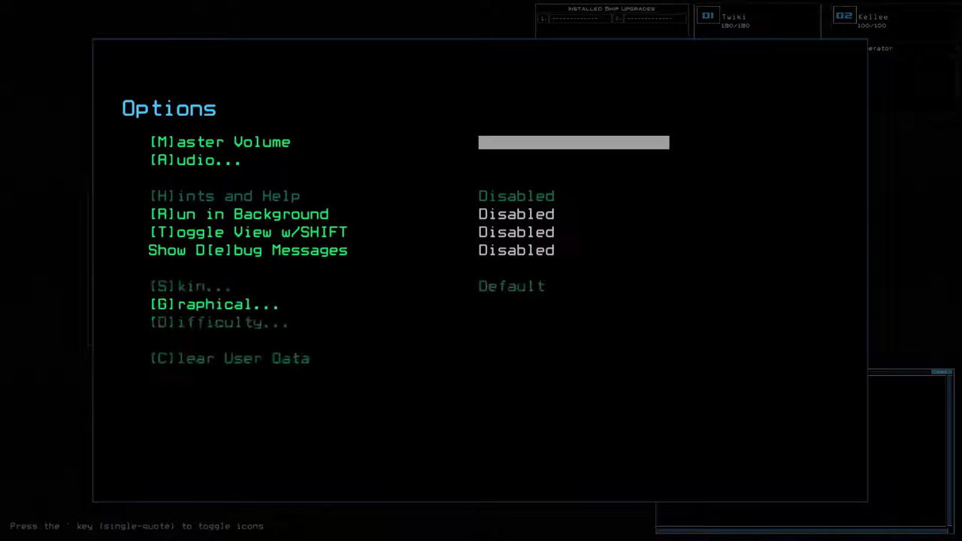
pyautogui.press('g')
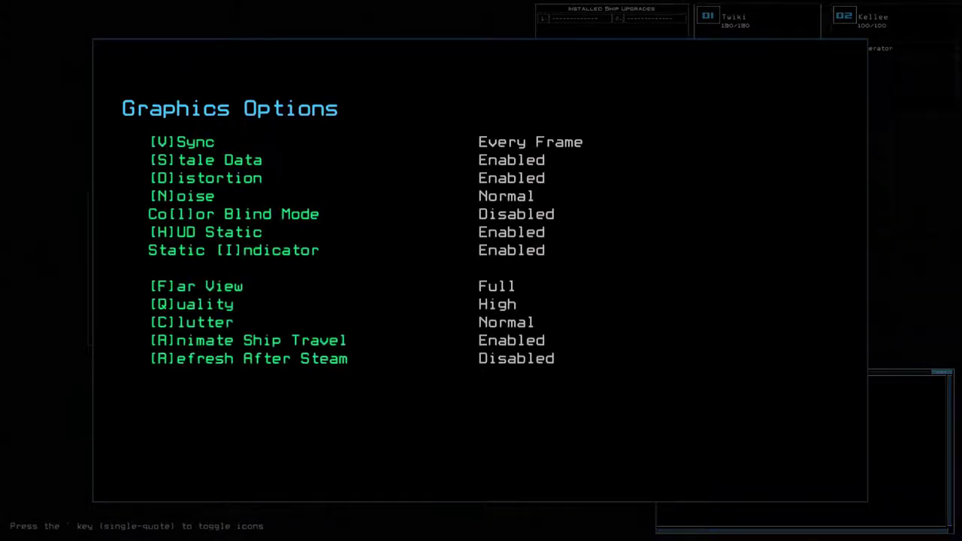
pyautogui.press('n')
pyautogui.press('b')
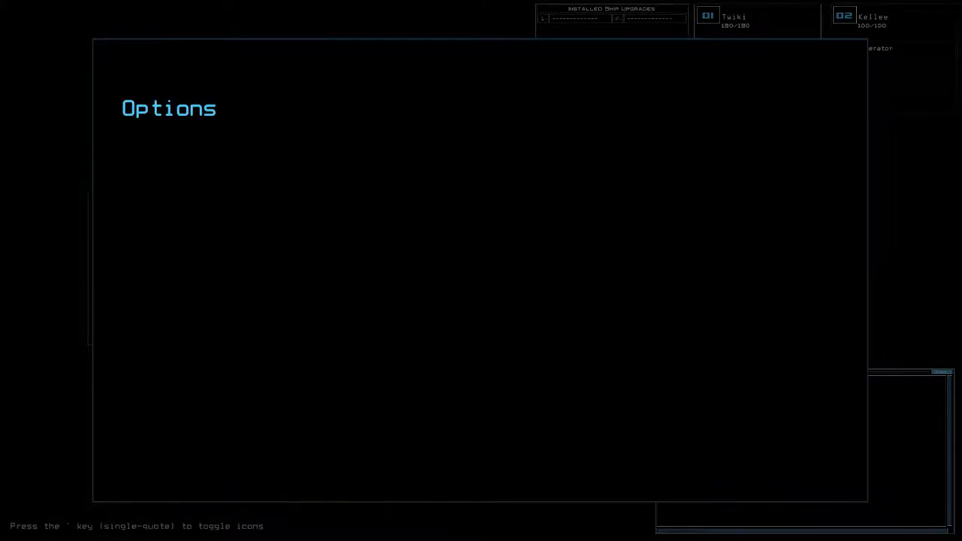
pyautogui.press('b')
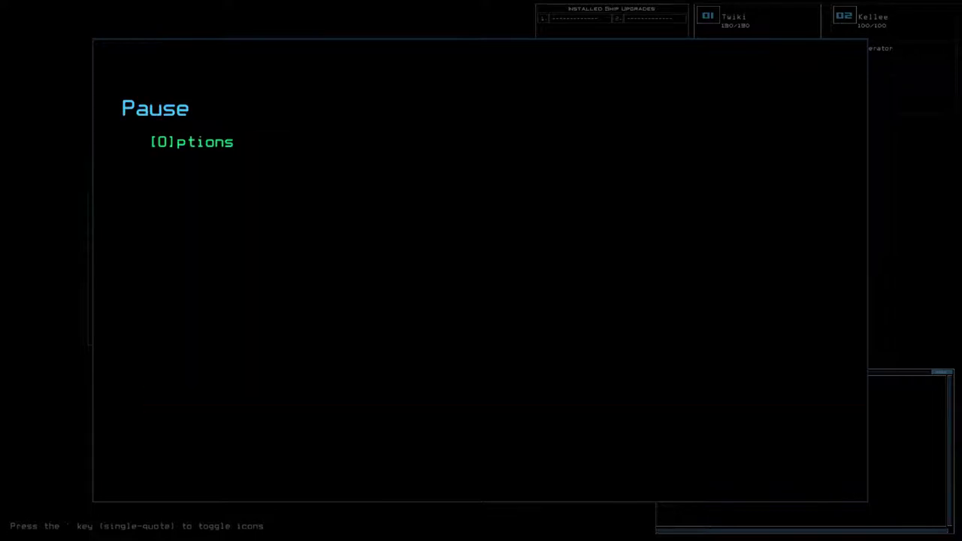
pyautogui.press('b')
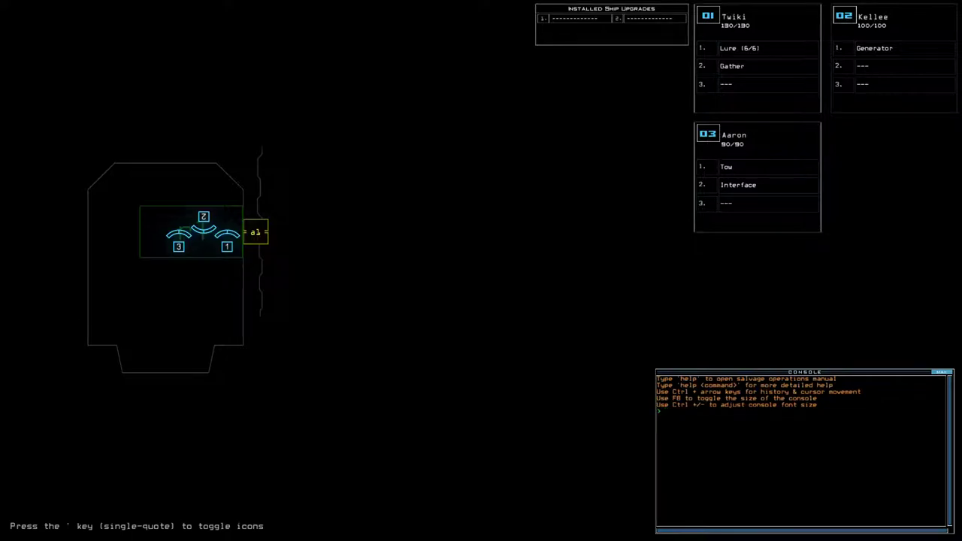
# Swap Aaron's Interface upgrade into Twiki's empty third slot and begin the derelict mission
pyautogui.press('1')
pyautogui.press('Return')
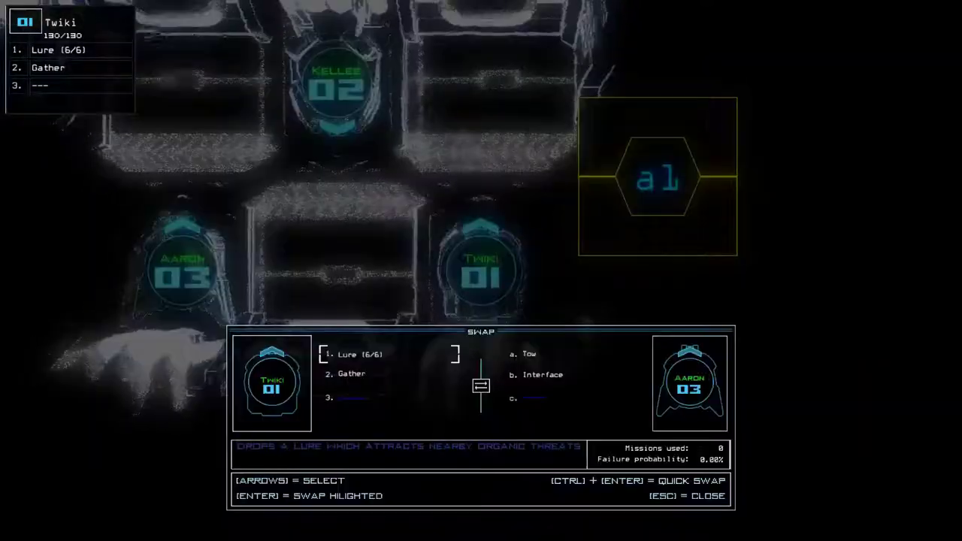
pyautogui.press('Right')
pyautogui.press('Down')
pyautogui.press('Return')
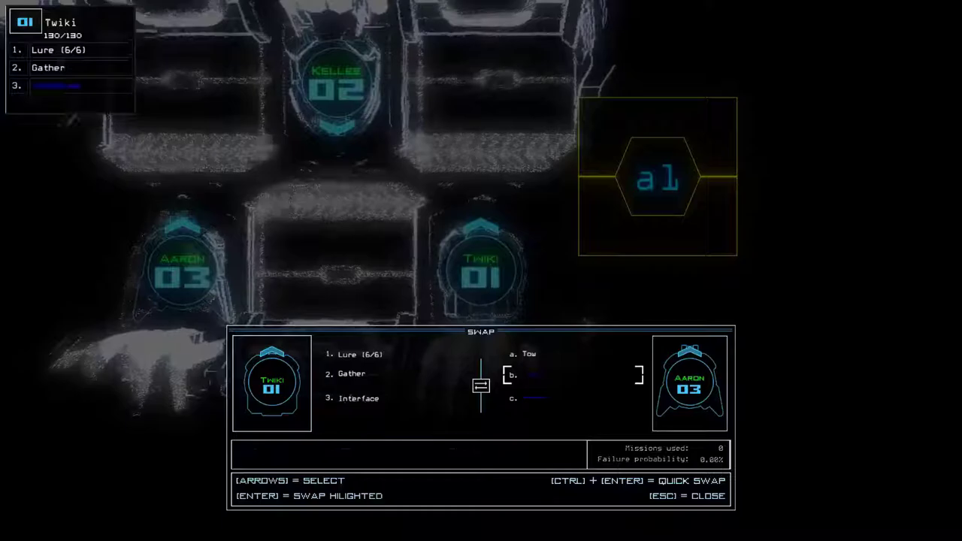
pyautogui.press('Escape')
pyautogui.write('begin')
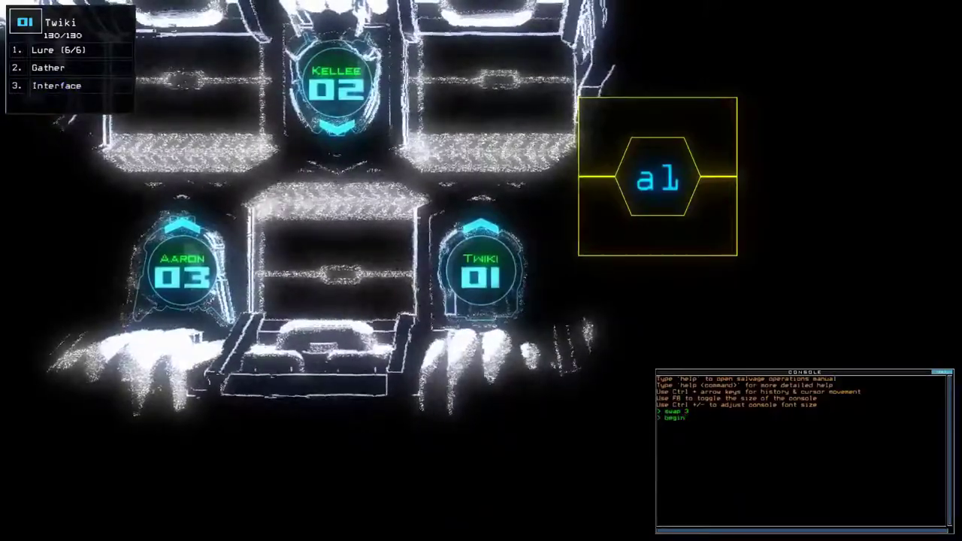
pyautogui.press('Return')
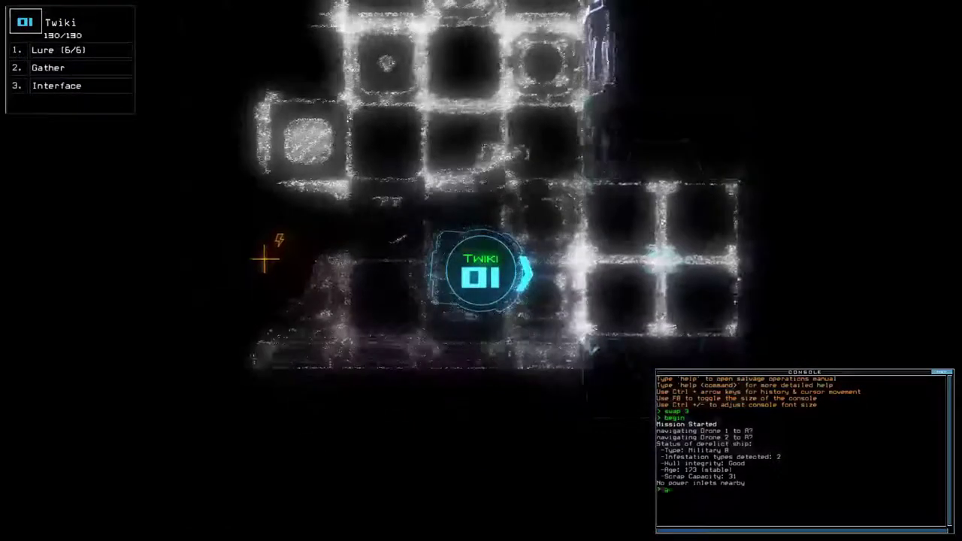
pyautogui.write('enerator 2')
# Power the derelict with drone 2's generator and drop a lure with Twiki
pyautogui.press('Return')
pyautogui.write('d3')
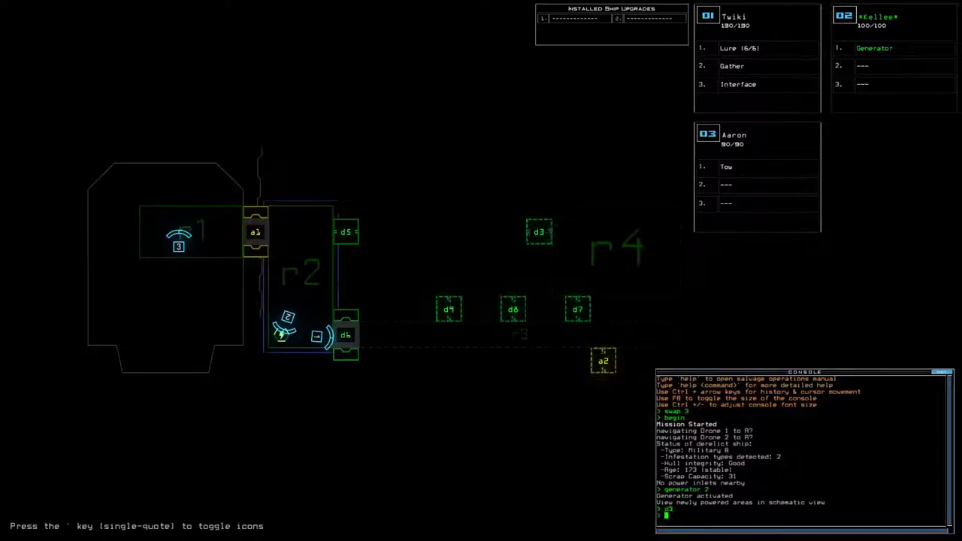
pyautogui.press('space')
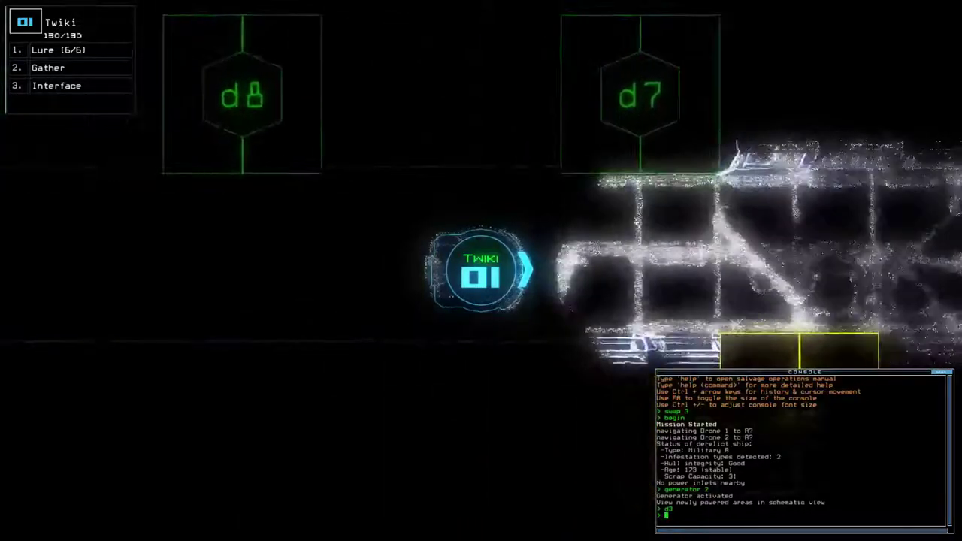
pyautogui.press('space')
pyautogui.write('lure')
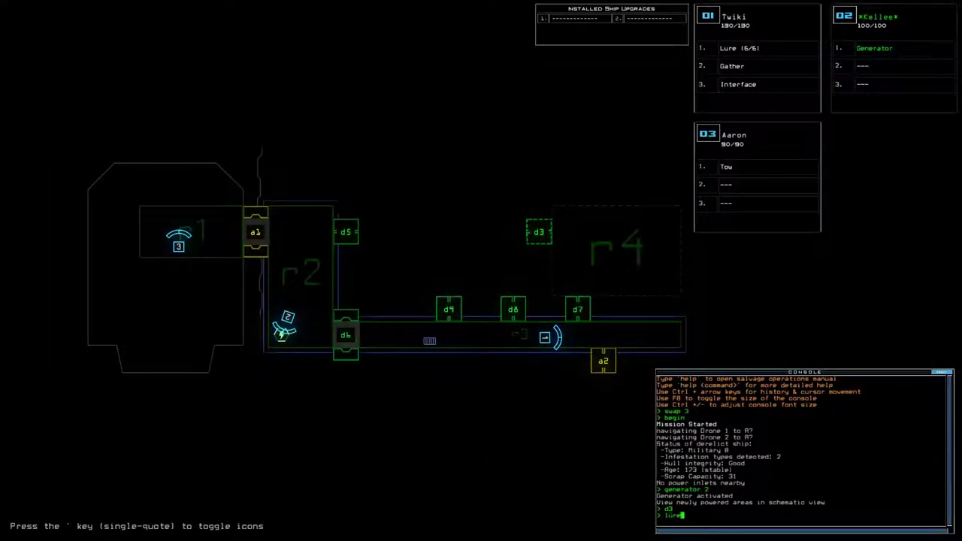
pyautogui.press('Return')
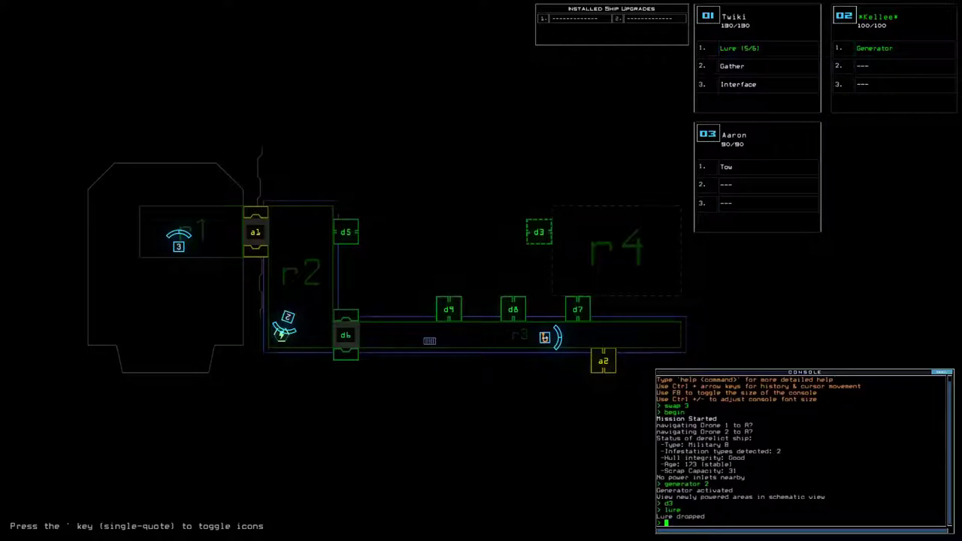
# Open doors d7 and d8 from Twiki's camera view
pyautogui.press('space')
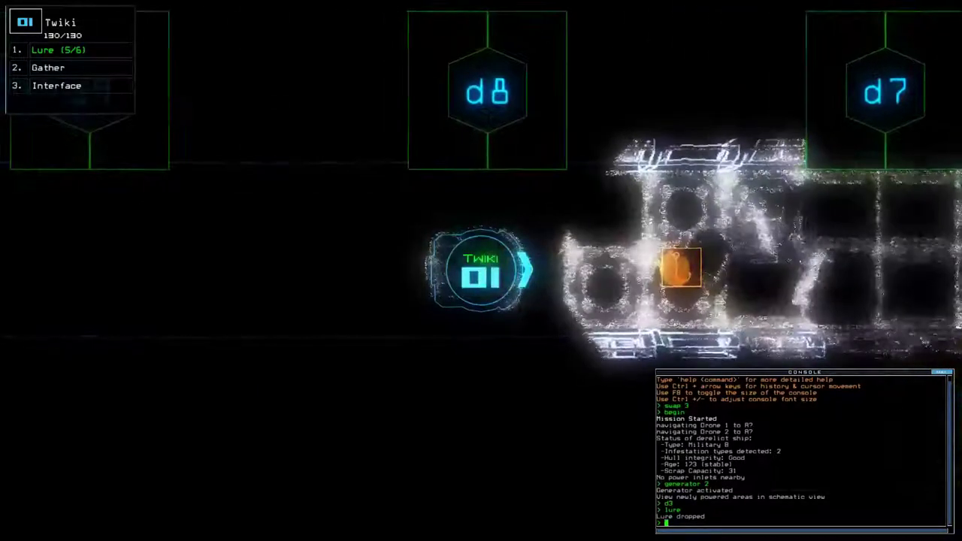
pyautogui.write('d7')
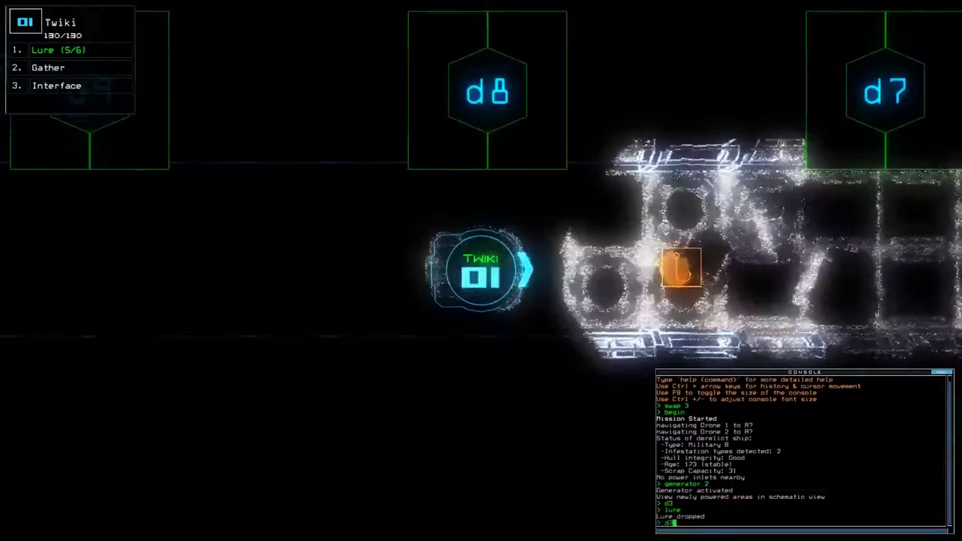
pyautogui.press('Return')
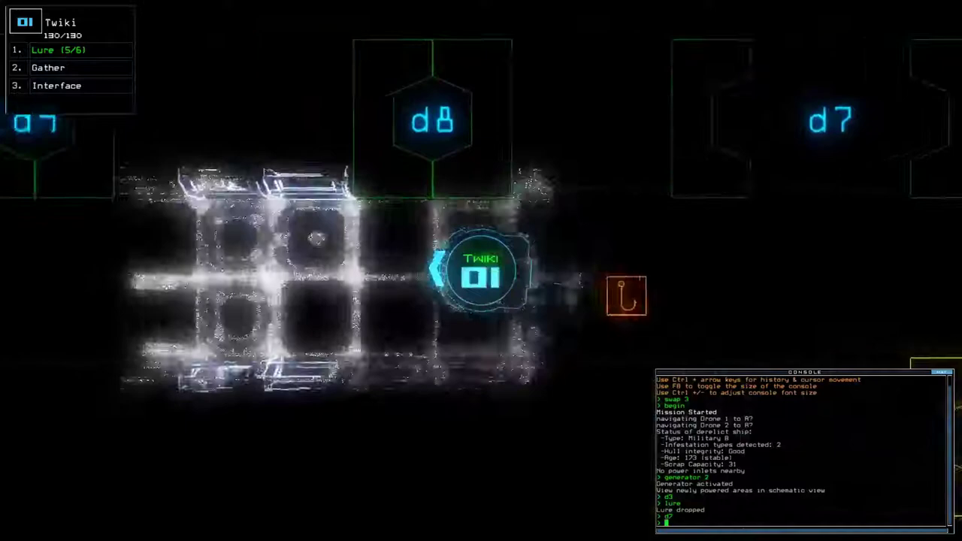
pyautogui.write('d8')
pyautogui.press('Return')
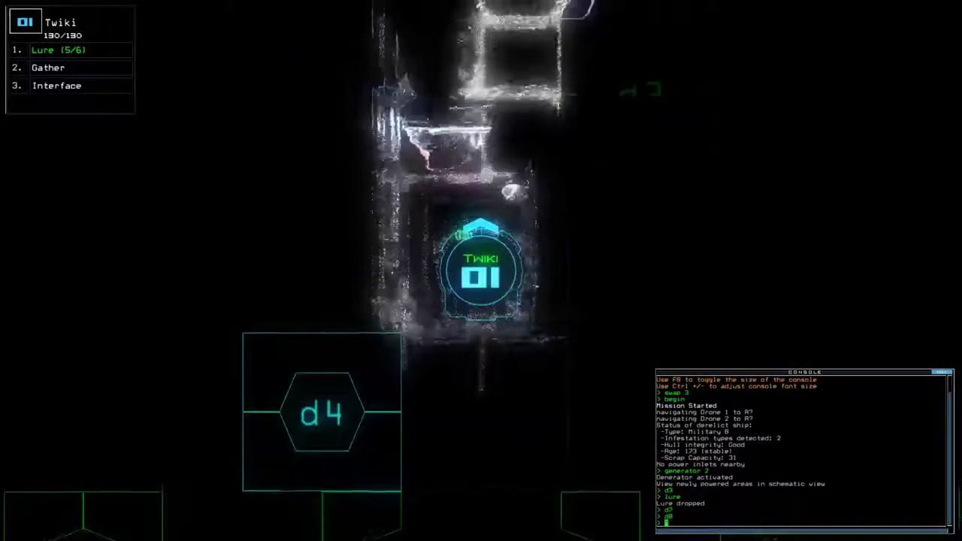
pyautogui.write('g')
# Gather the room's fuel with Twiki, open door d3, and briefly use the ship interface
pyautogui.press('Return')
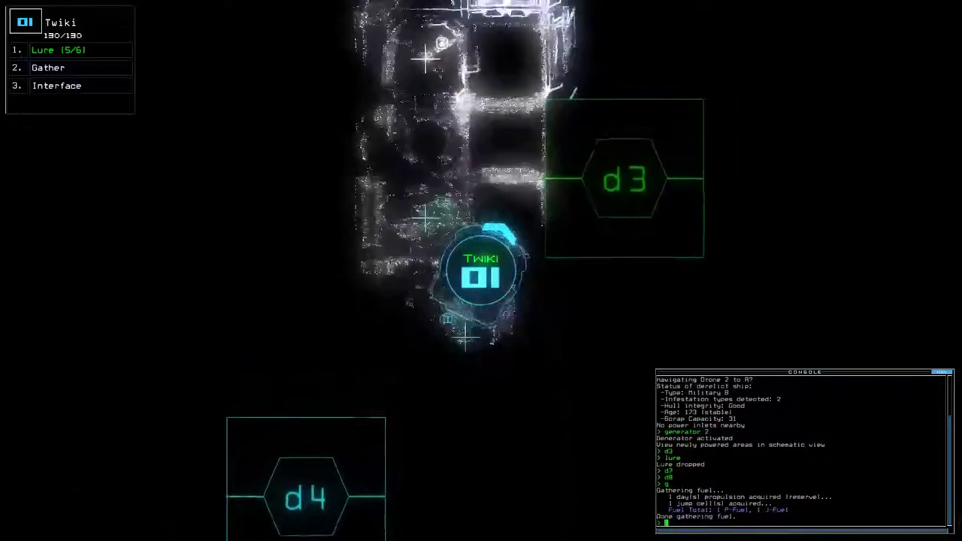
pyautogui.write('d3')
pyautogui.press('Return')
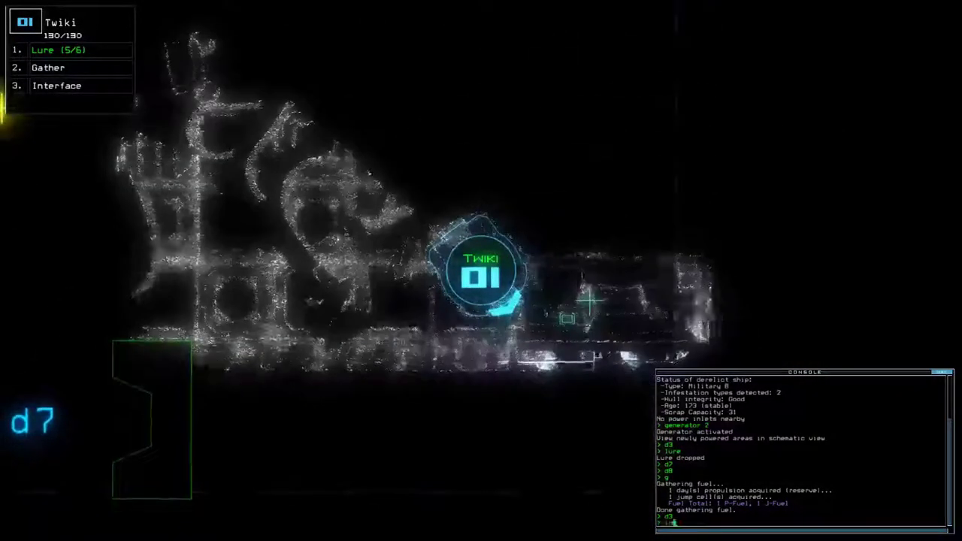
pyautogui.write('interface')
pyautogui.press('Return')
pyautogui.press('space')
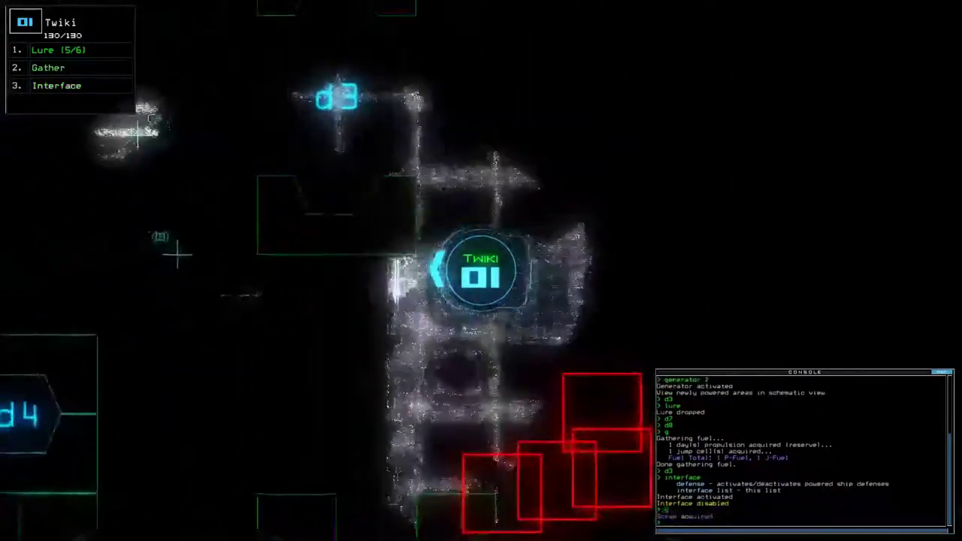
pyautogui.write('g')
# Collect the room's scrap, open the next door, and check the elapsed mission time
pyautogui.press('Return')
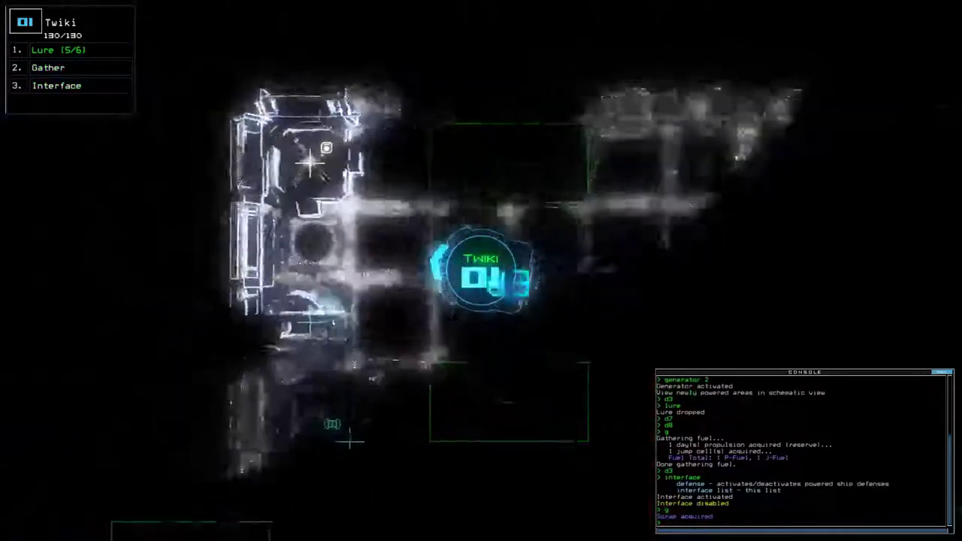
pyautogui.write('d8')
pyautogui.press('Return')
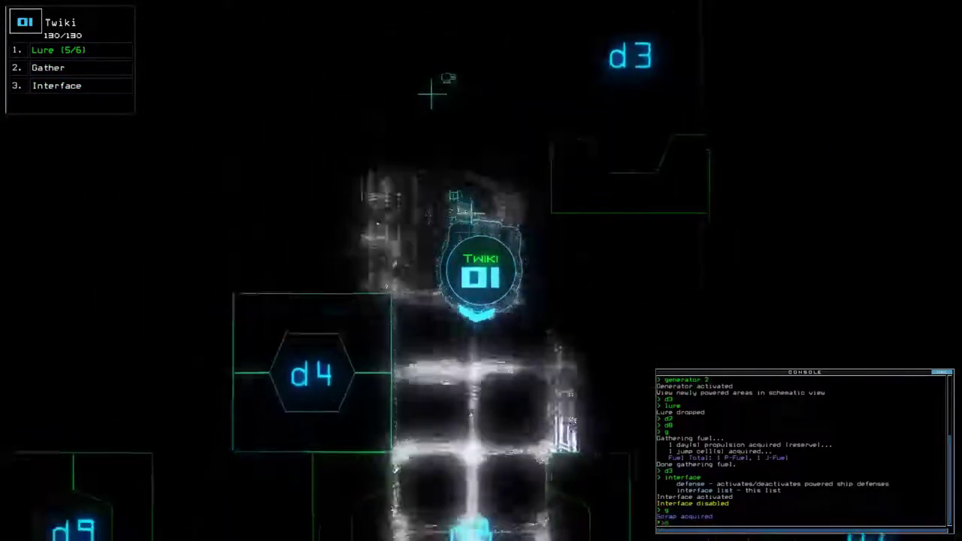
pyautogui.write('time')
pyautogui.press('Return')
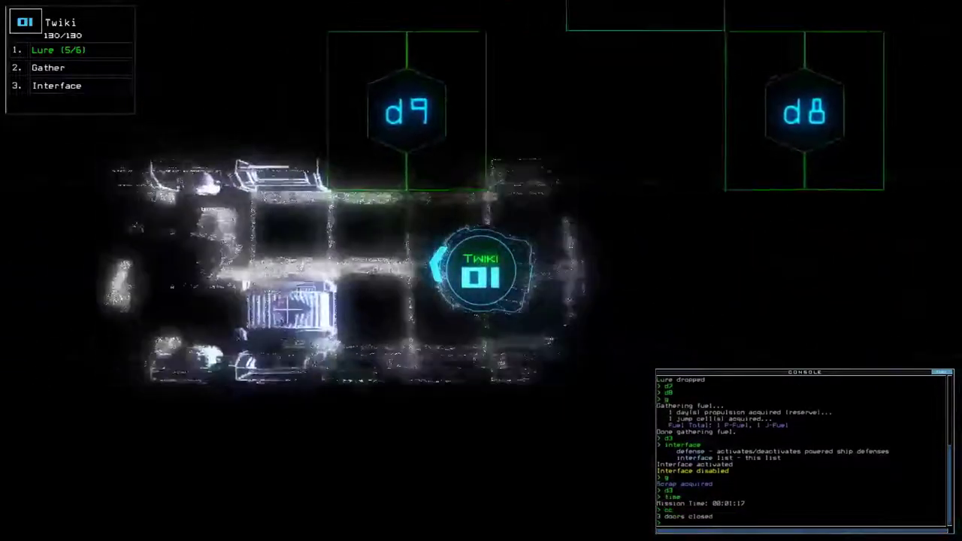
pyautogui.write('d3')
# Close the open doors, open door d5, and send drones 1 and 2 back to r1
pyautogui.press('Return')
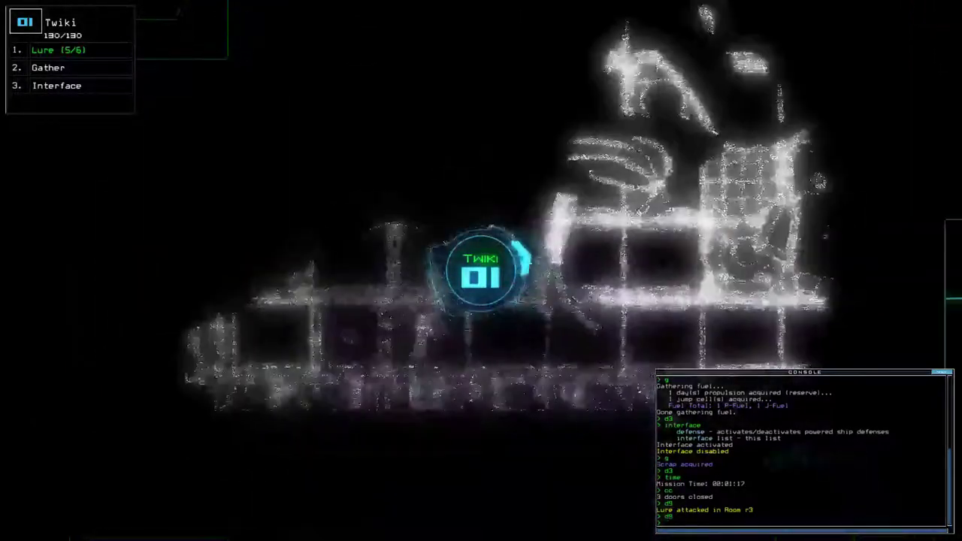
pyautogui.scroll(-5, 782, 143)
pyautogui.write('d5')
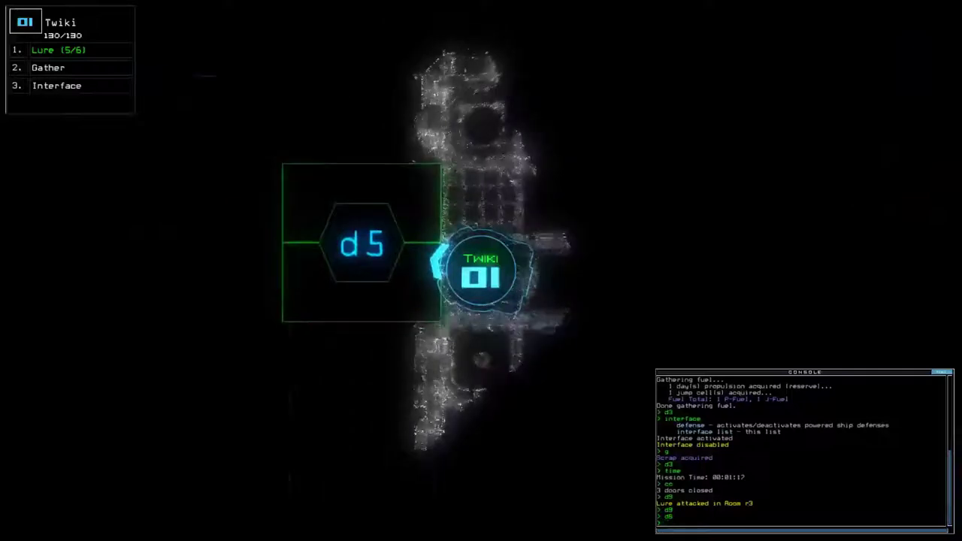
pyautogui.write('cs')
pyautogui.press('Return')
pyautogui.write('d5')
pyautogui.press('Return')
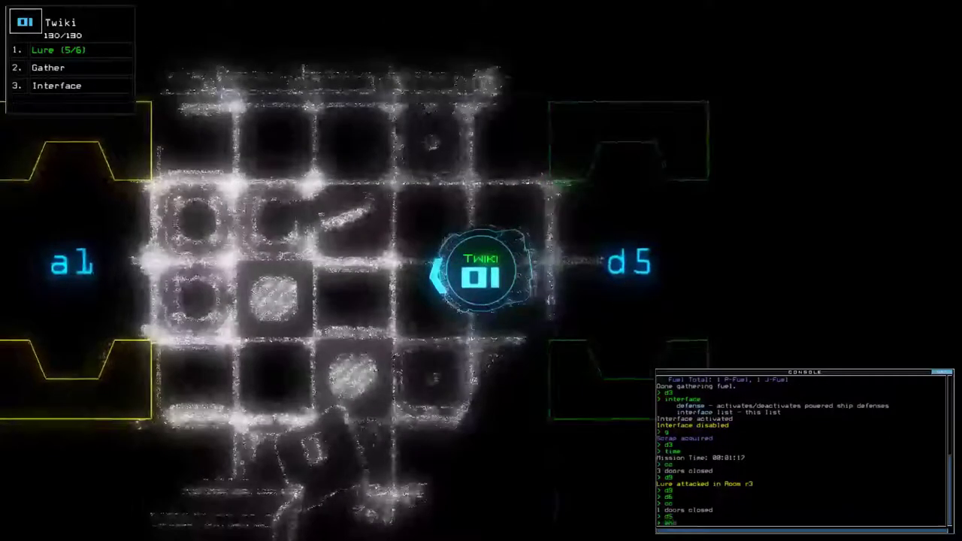
pyautogui.press('space')
pyautogui.write('navigate 1 2 r1')
pyautogui.press('Return')
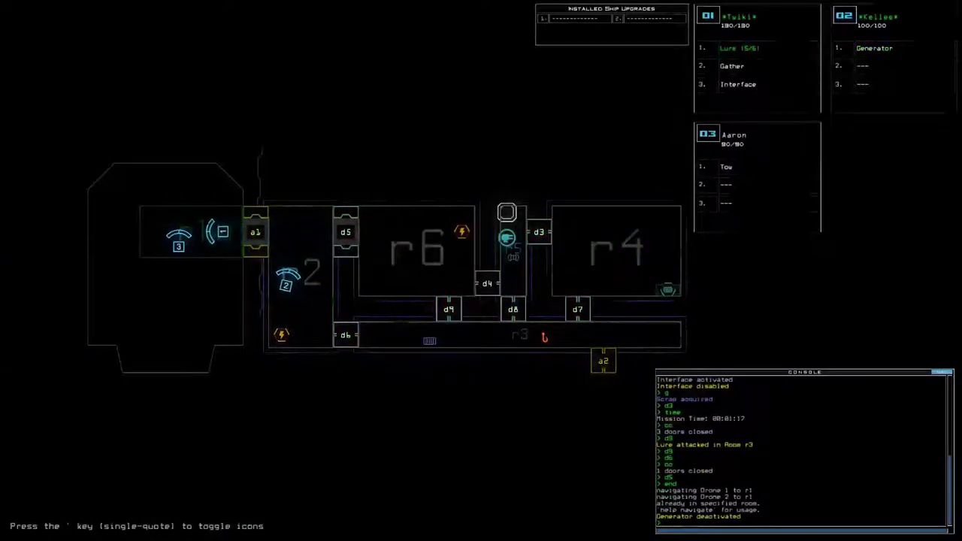
# Check mission time from Kellee's camera, then exit the mission with a 595 score
pyautogui.press('space')
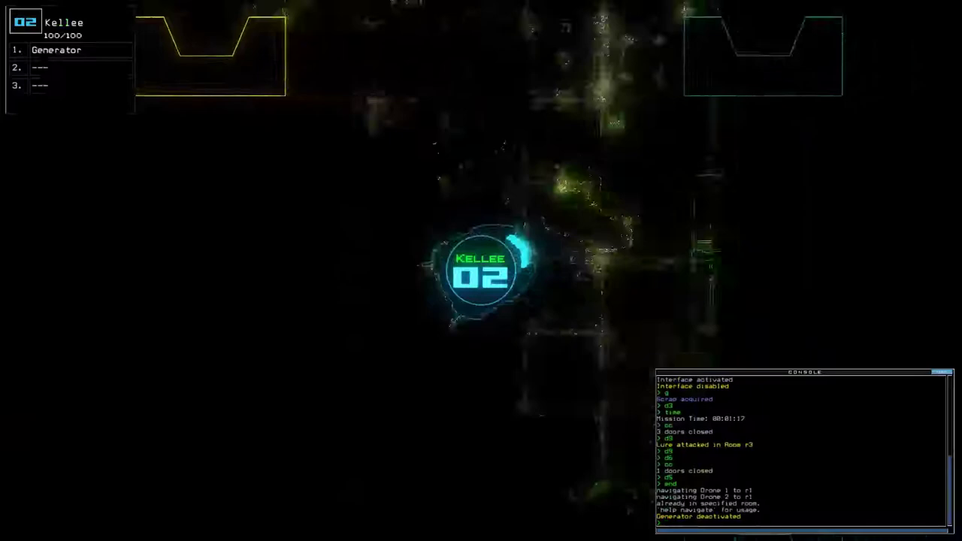
pyautogui.write('time')
pyautogui.press('Return')
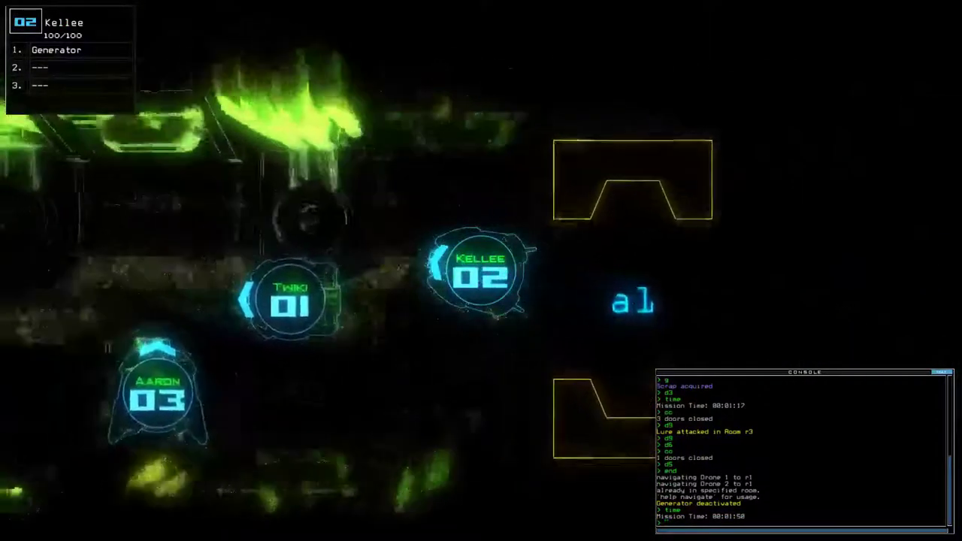
pyautogui.press('space')
pyautogui.write('exit')
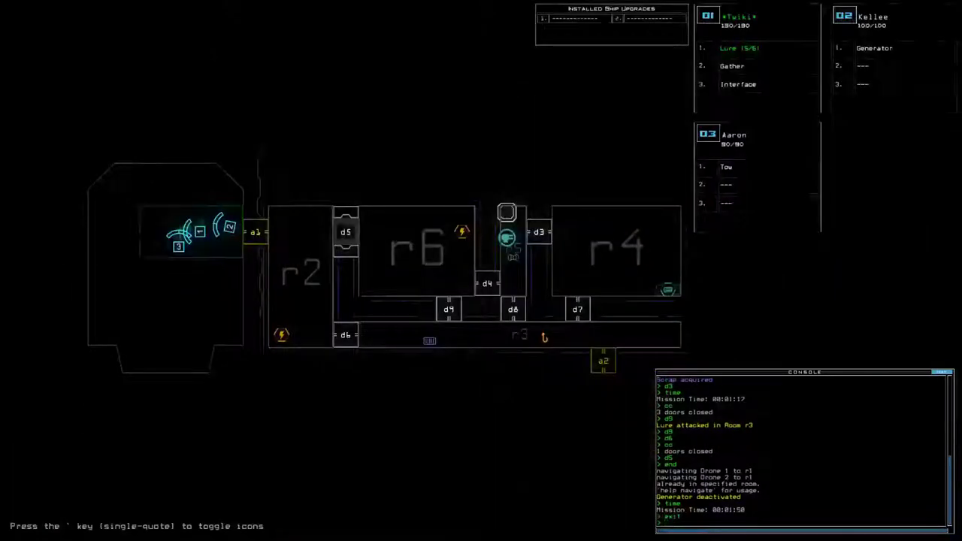
pyautogui.press('Return')
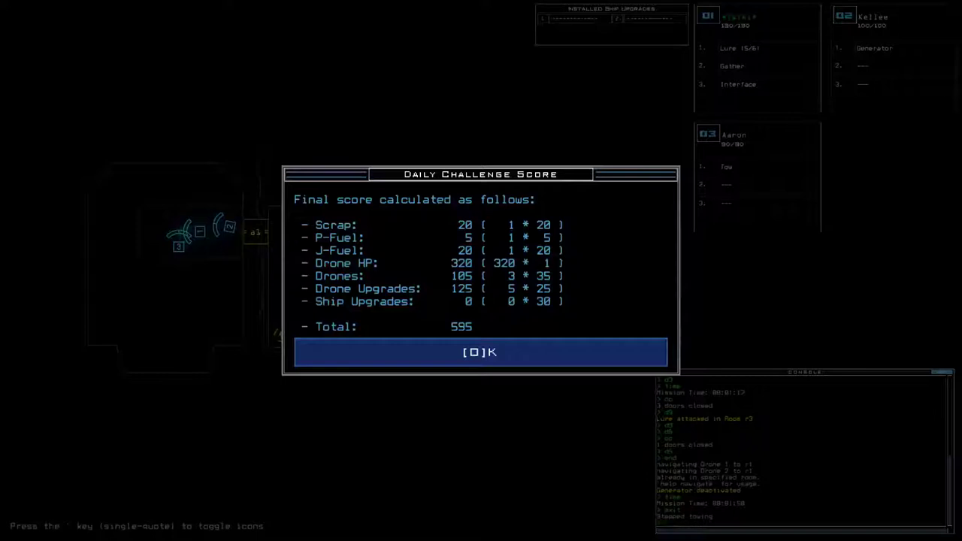
# Dismiss the 595 score dialog to show the daily leaderboard, where it ranks second
pyautogui.press('o')
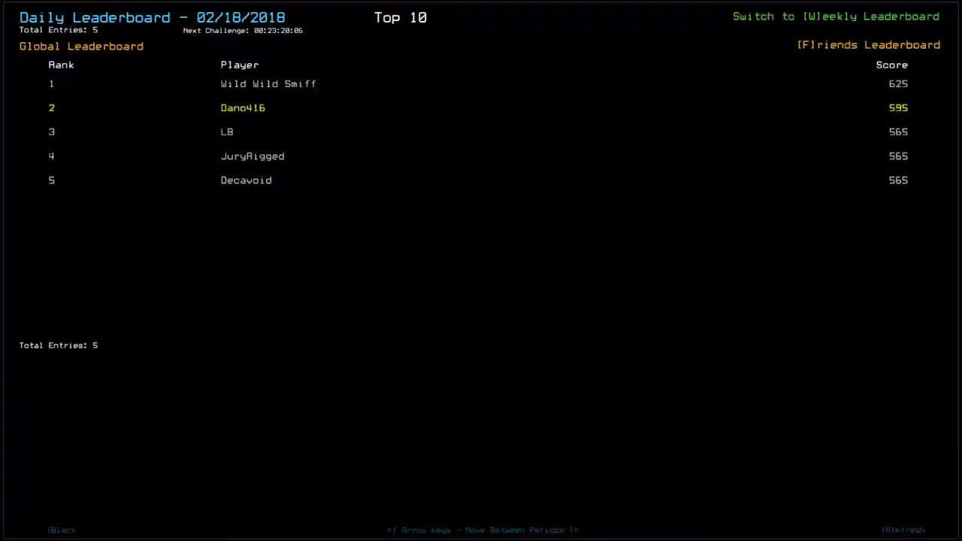